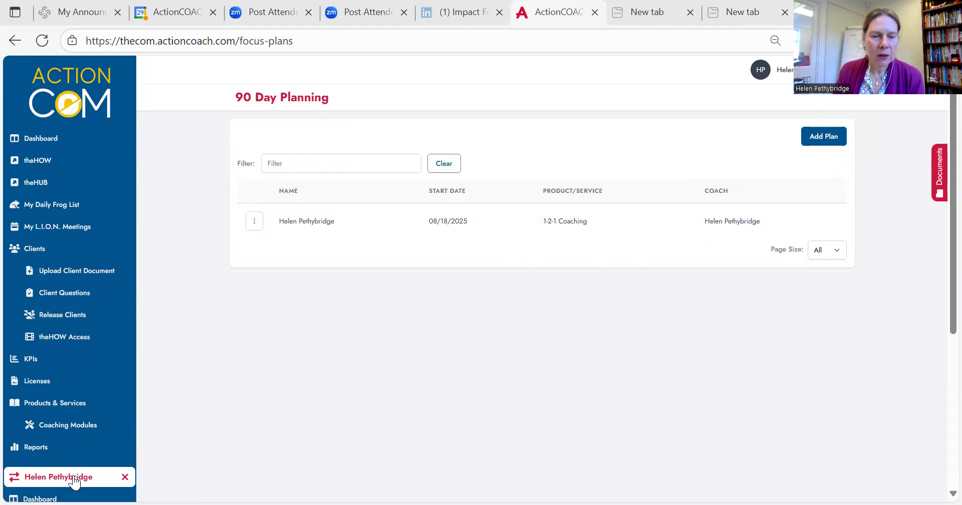
Step: Open the listed client's 90-day plan and its focus sheet for week 2, 25 Aug
scroll(64, 393, down, 5)
scroll(198, 346, up, 5)
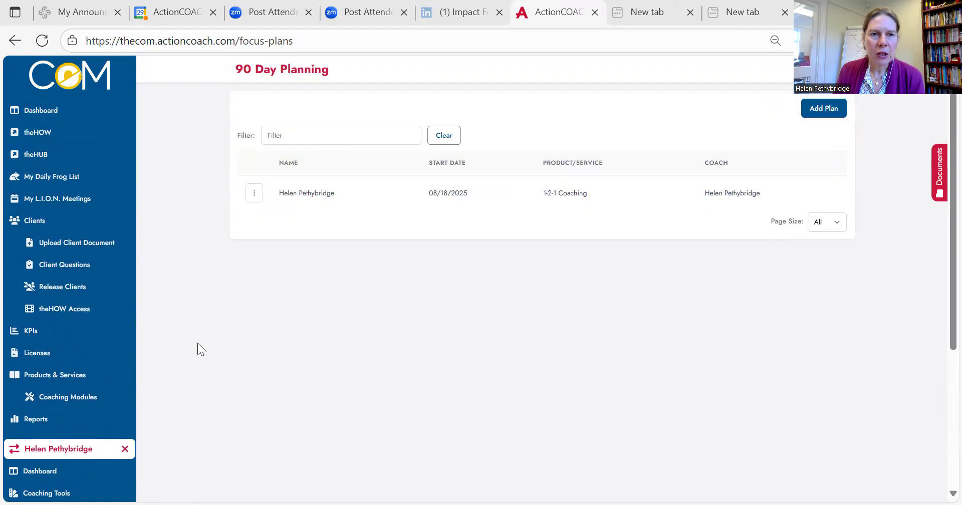
click(301, 224)
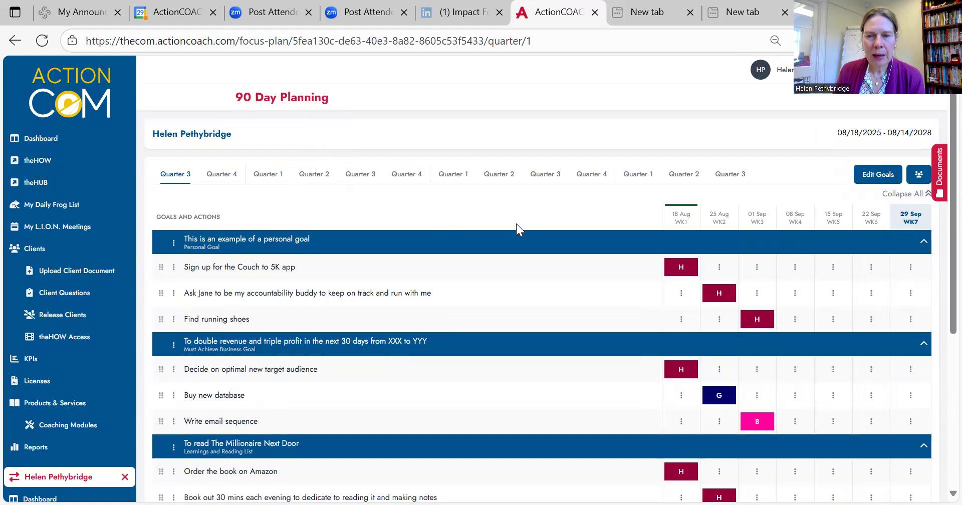
click(723, 220)
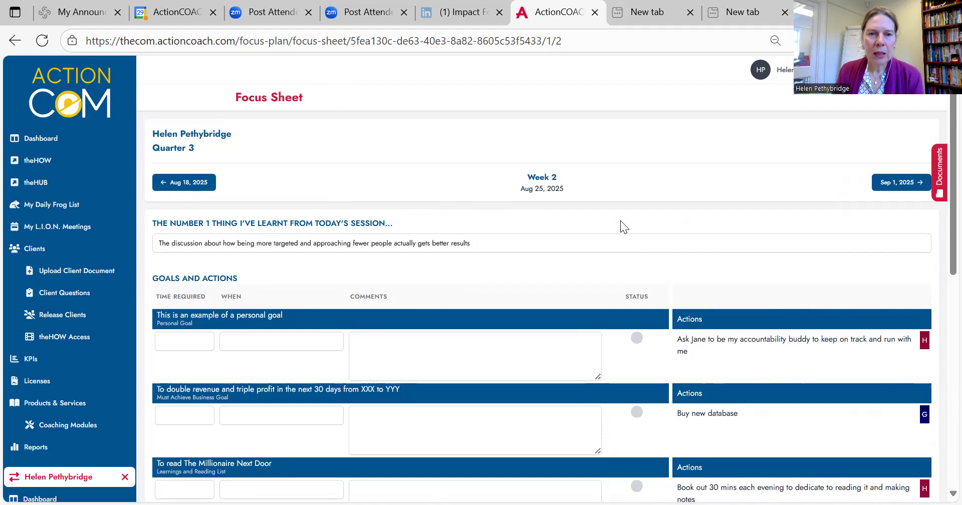
Step: Clear the answer about the number 1 thing learnt from today's session
drag(488, 243, 108, 246)
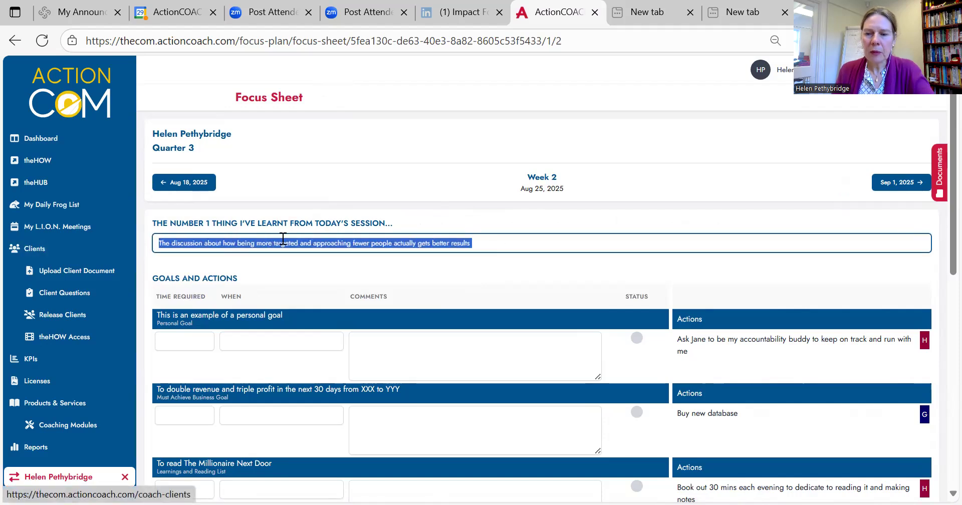
key(BackSpace)
click(733, 275)
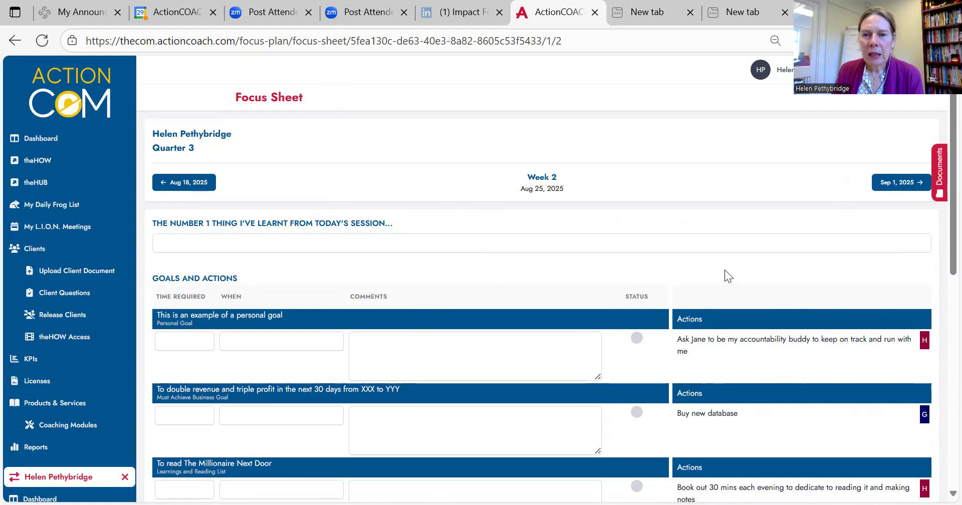
Step: For the personal goal, set the time required to 30 mins and the timing to Tues eve
scroll(724, 269, down, 3)
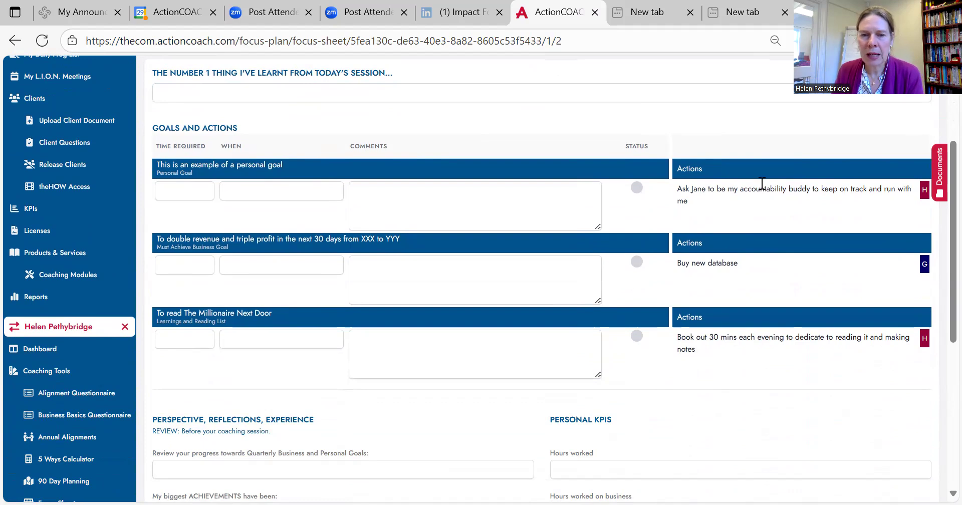
scroll(761, 183, down, 5)
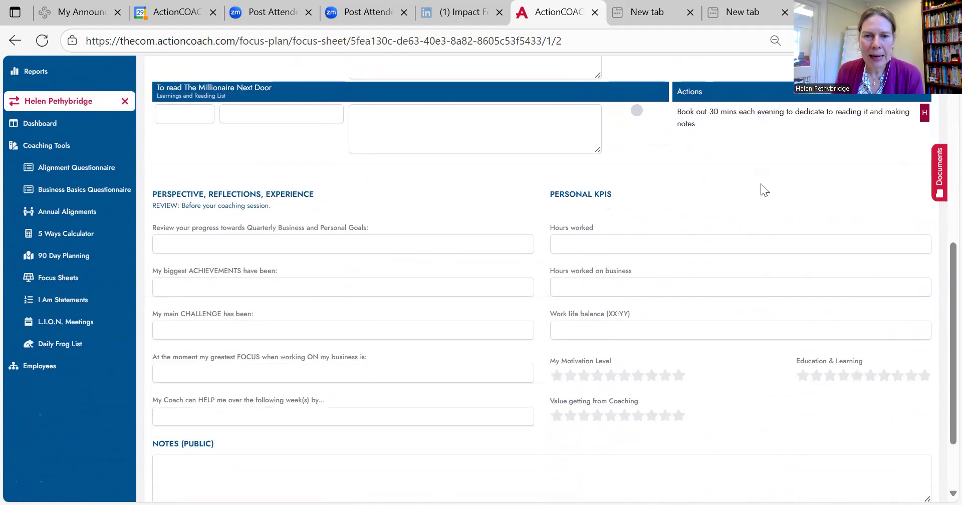
scroll(761, 184, up, 5)
scroll(761, 185, up, 3)
scroll(760, 184, down, 3)
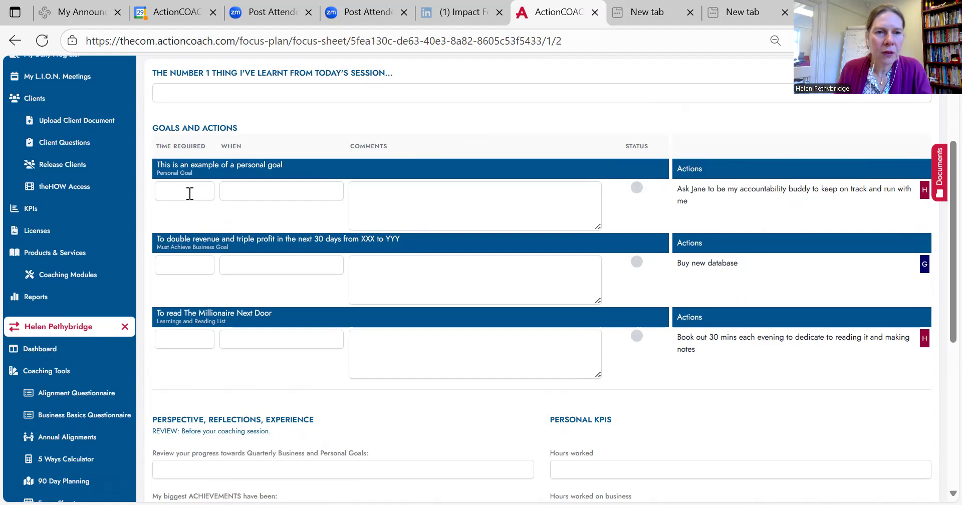
click(190, 194)
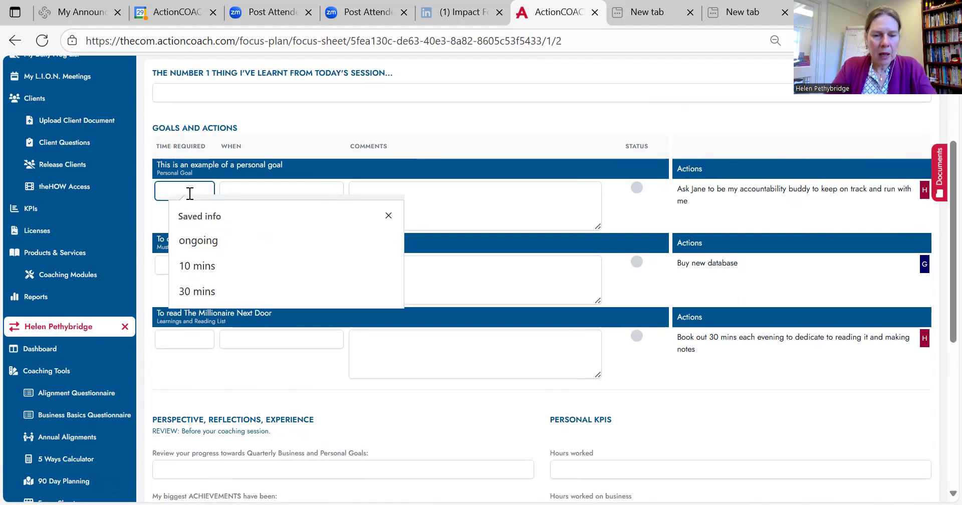
click(199, 293)
click(251, 190)
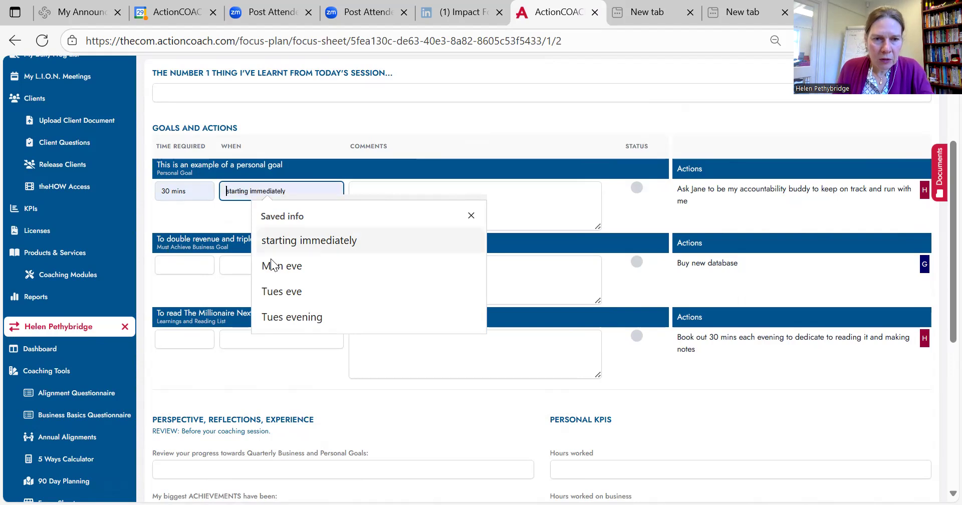
click(291, 293)
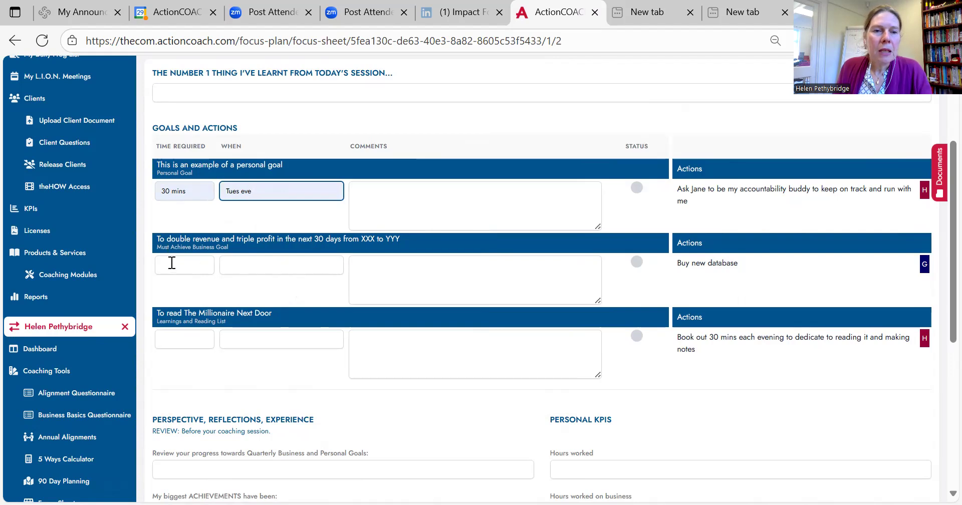
Step: For the double-revenue business goal, set the time required to 1 hr and the timing to Weds morning
click(172, 262)
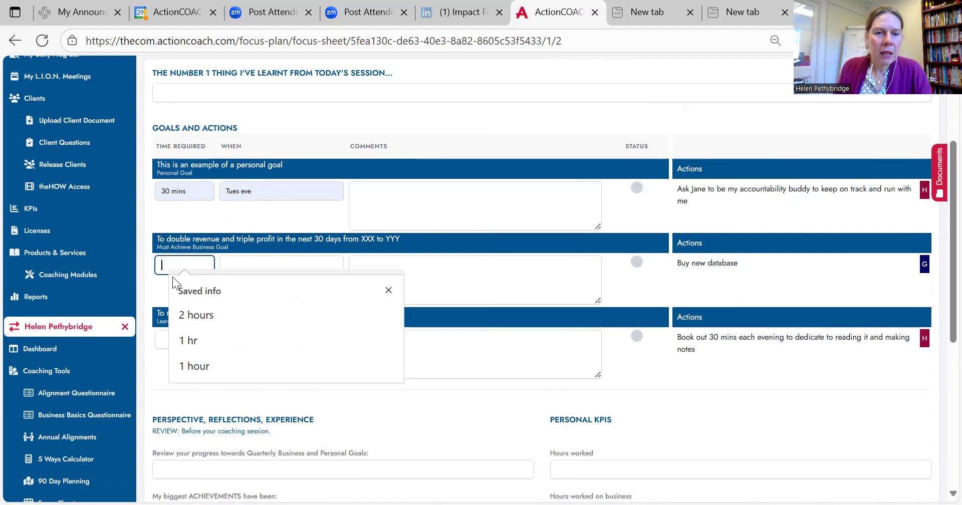
click(188, 339)
click(273, 258)
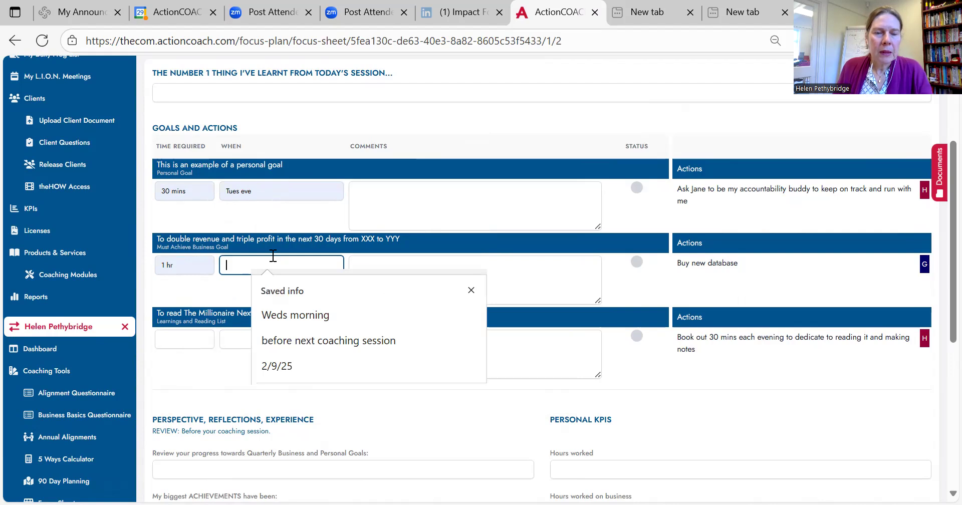
click(292, 315)
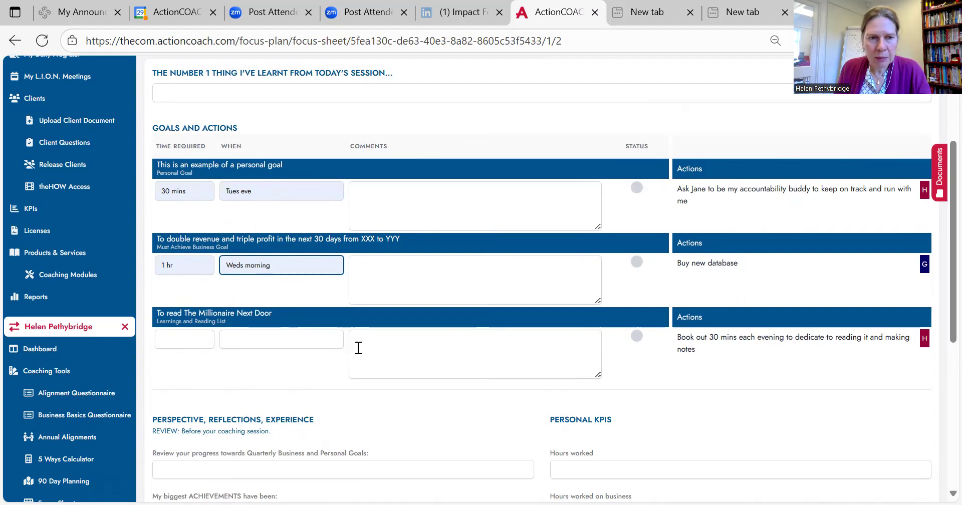
Step: For the goal of reading The Millionaire Next Door, enter 40 mins as time required and "Each evening after dinner" as timing
click(193, 343)
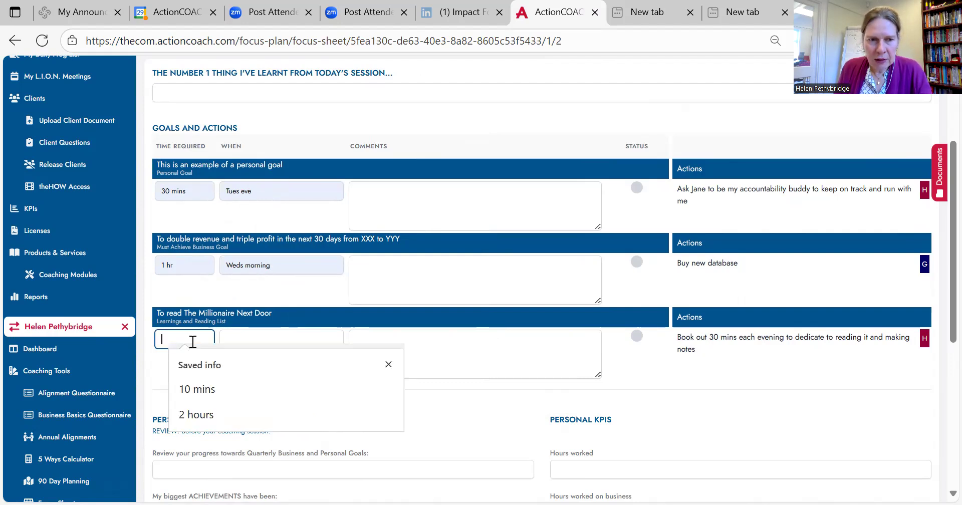
text(4)
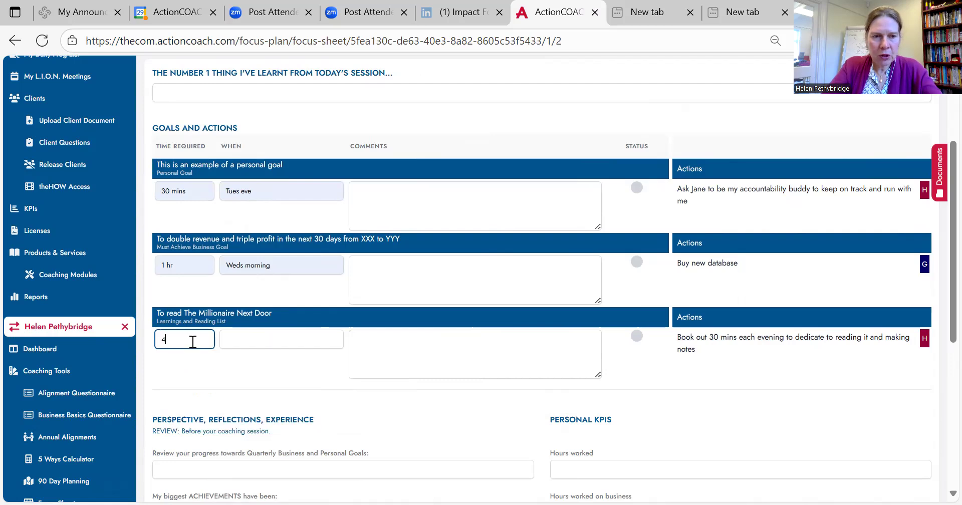
text(0 mins)
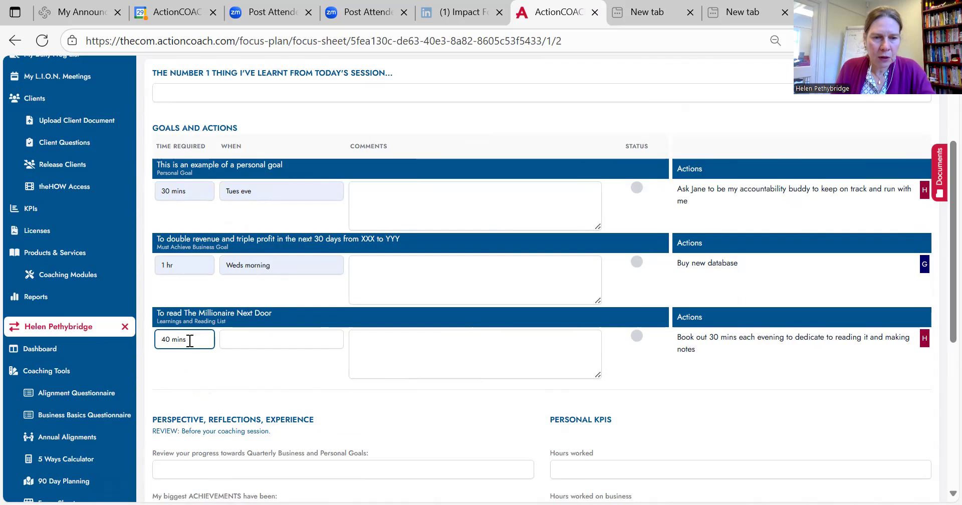
click(266, 338)
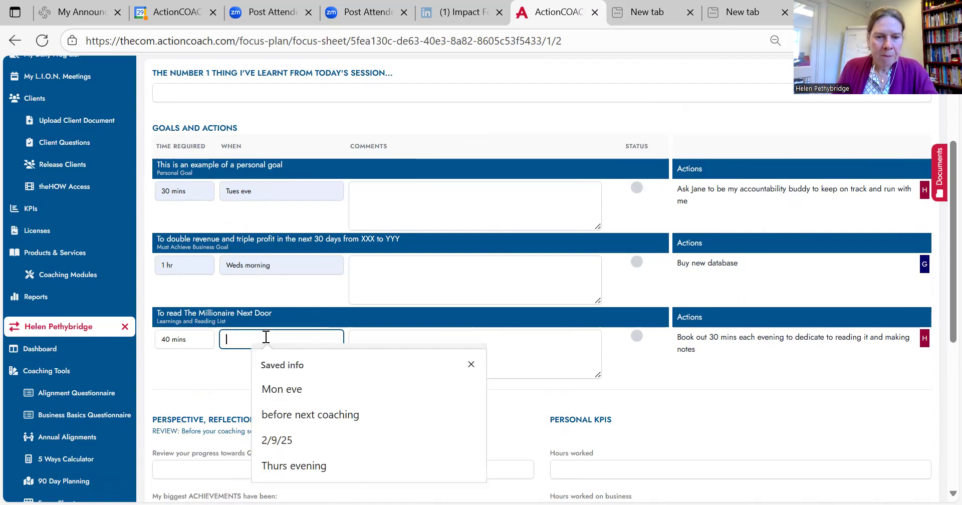
text(E)
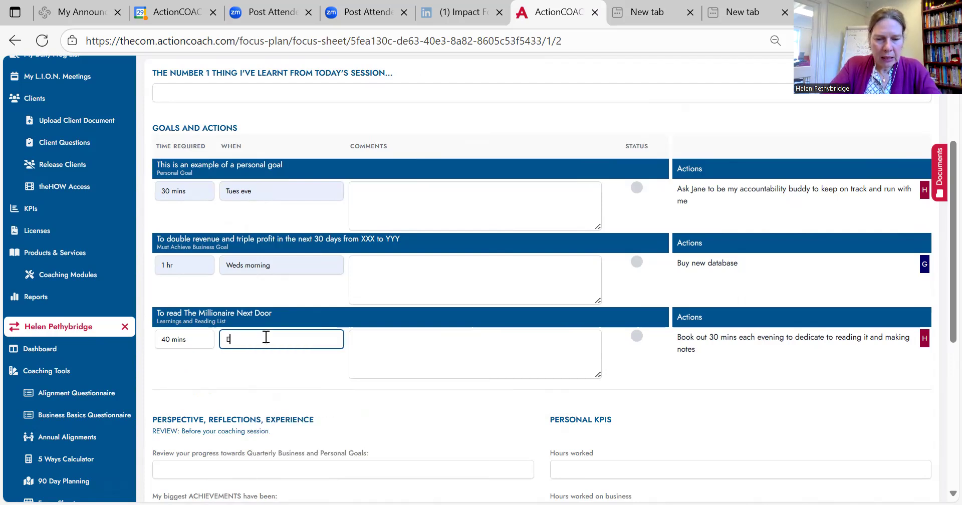
text(ach evening)
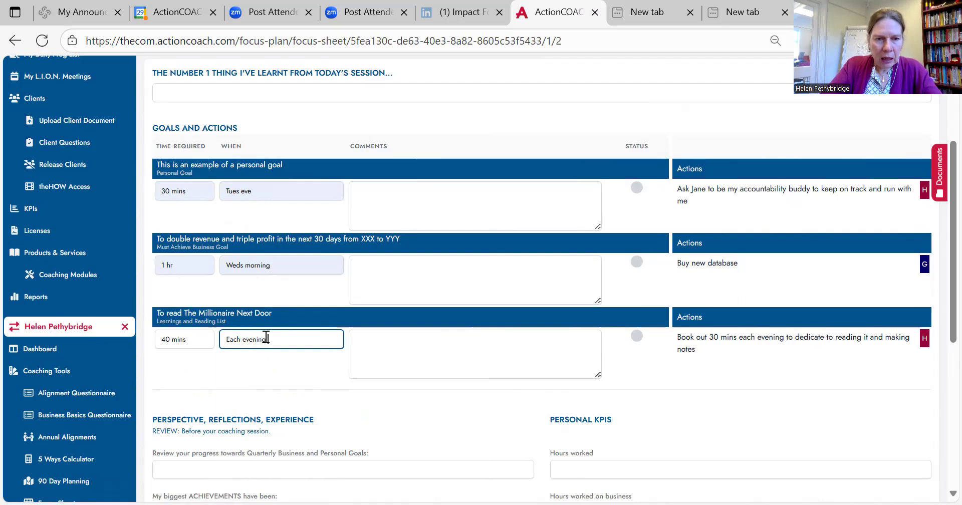
text( after dinner)
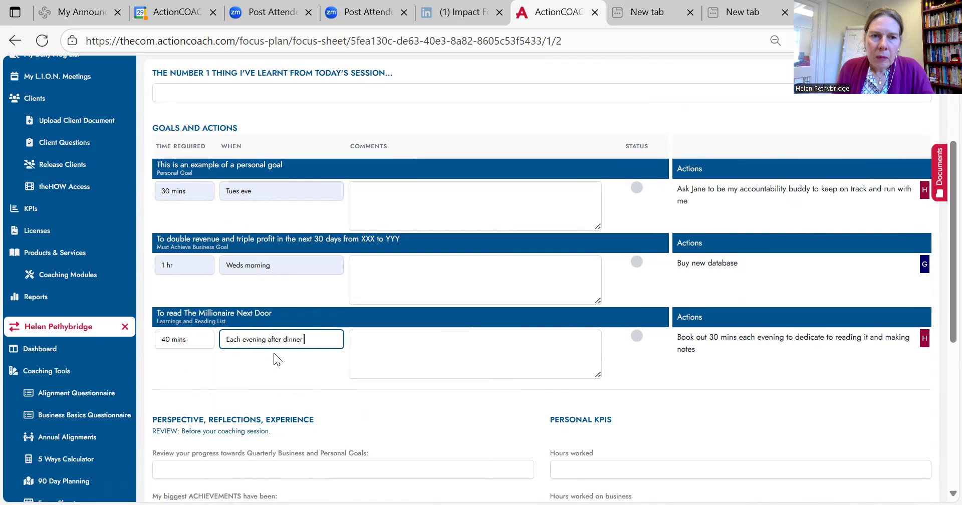
click(316, 369)
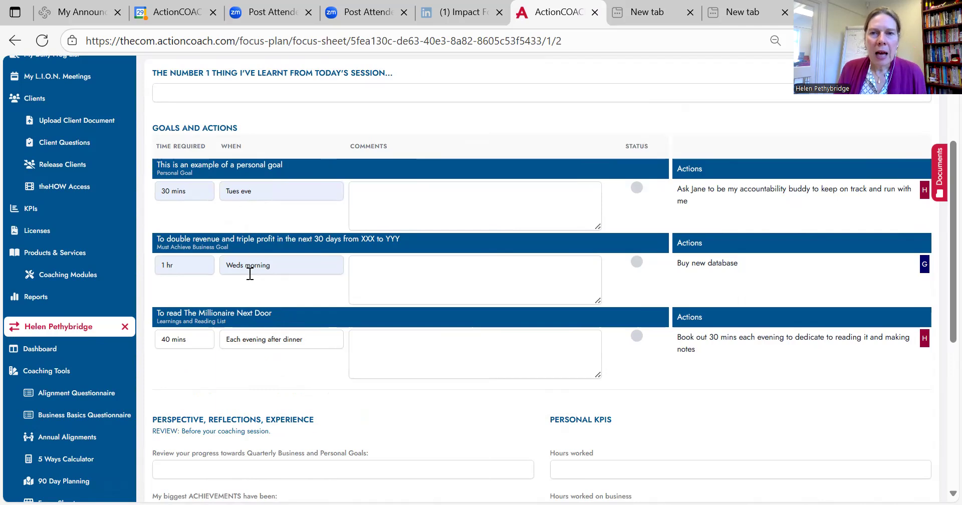
Step: Try to switch to the Aug 18, 2025 focus sheet, and save the week 2 focus sheet
scroll(250, 275, up, 3)
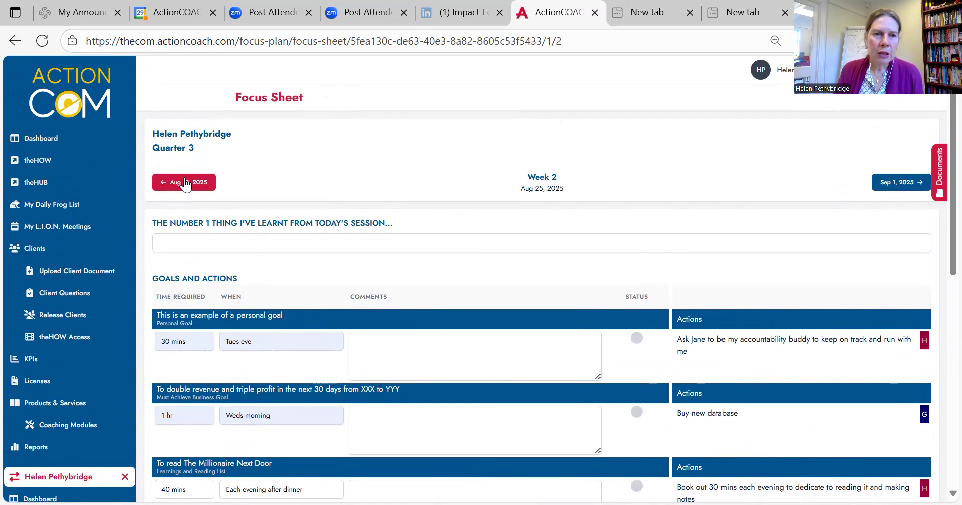
click(188, 189)
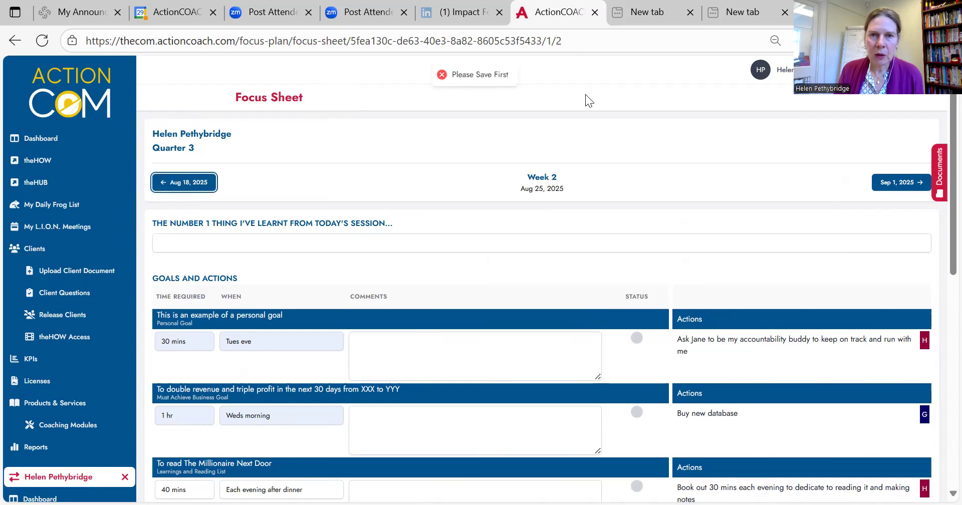
scroll(658, 255, down, 1)
scroll(658, 255, down, 10)
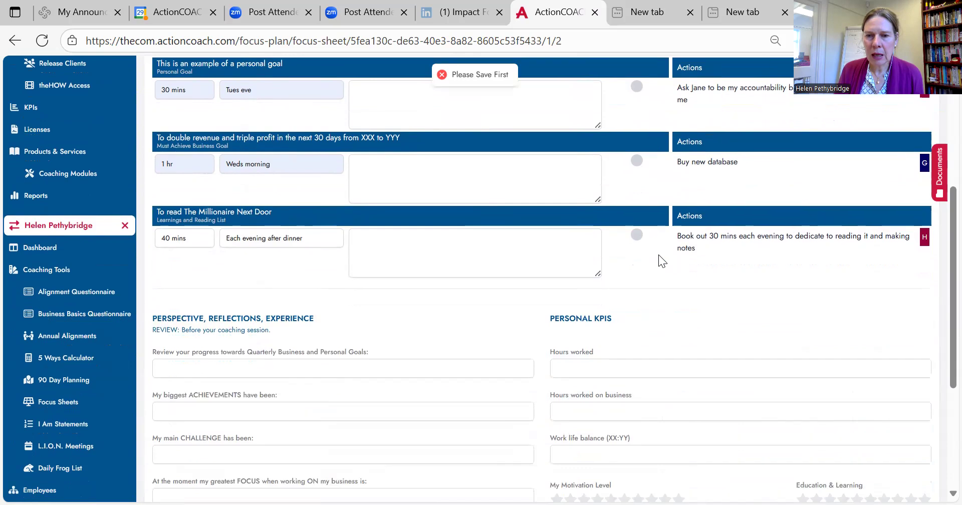
click(924, 467)
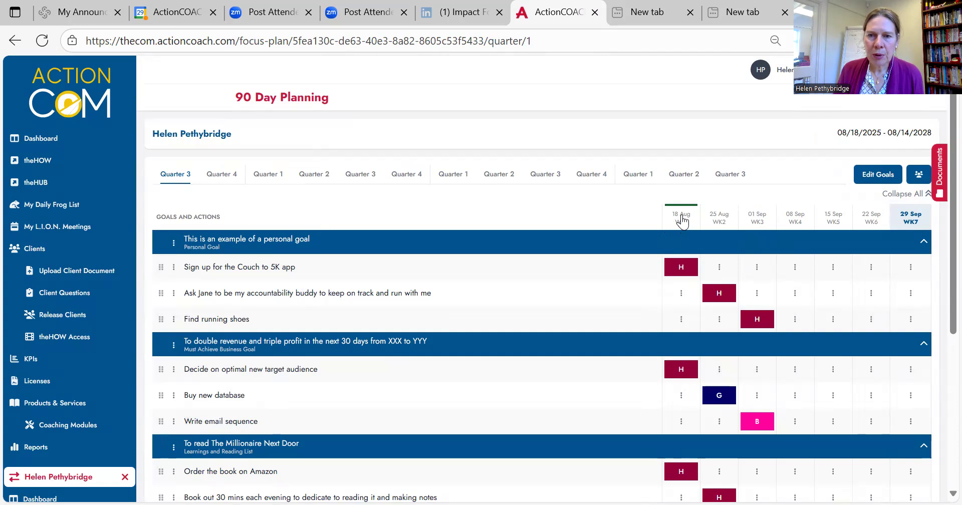
Step: Open the focus sheet for week 1, 18 Aug, and view its goals and actions
click(681, 215)
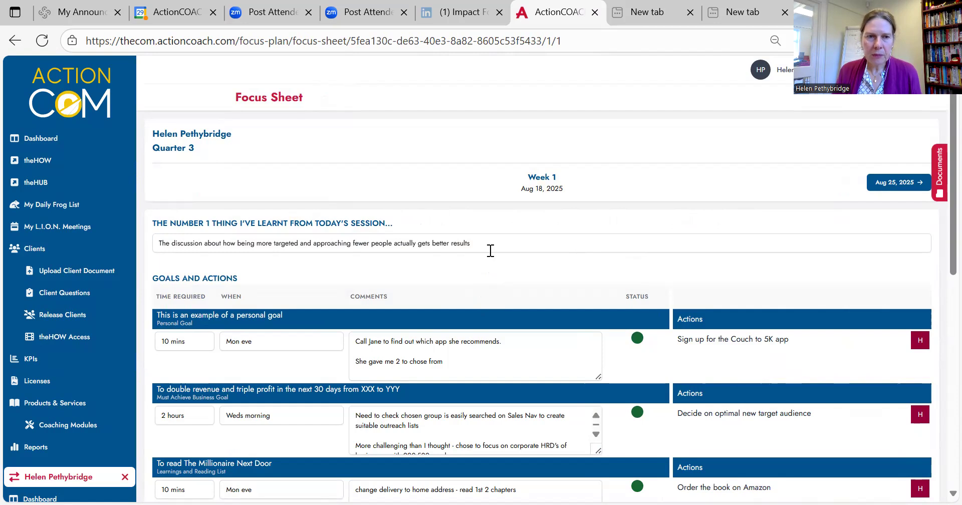
scroll(491, 251, down, 1)
scroll(490, 250, down, 1)
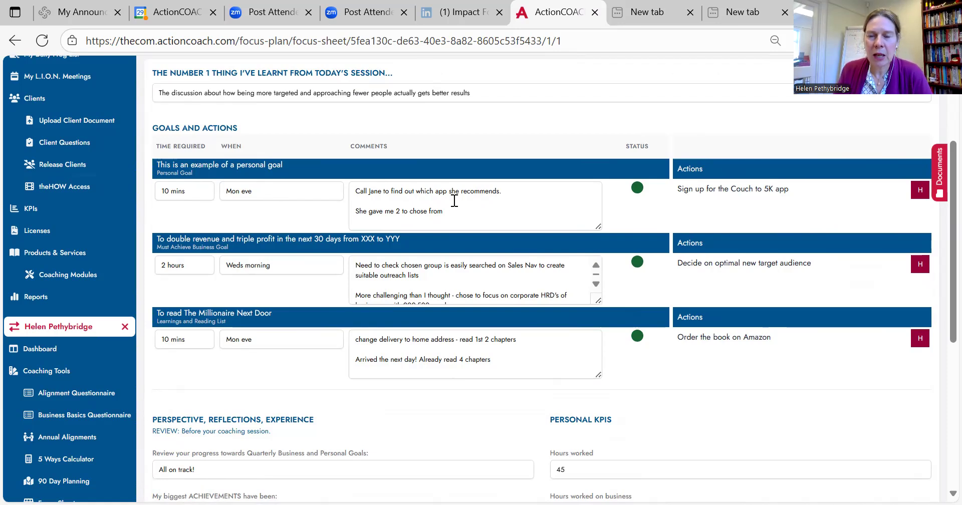
Step: Cycle the personal goal's status through its colour options and back to green
click(638, 190)
click(639, 190)
click(638, 189)
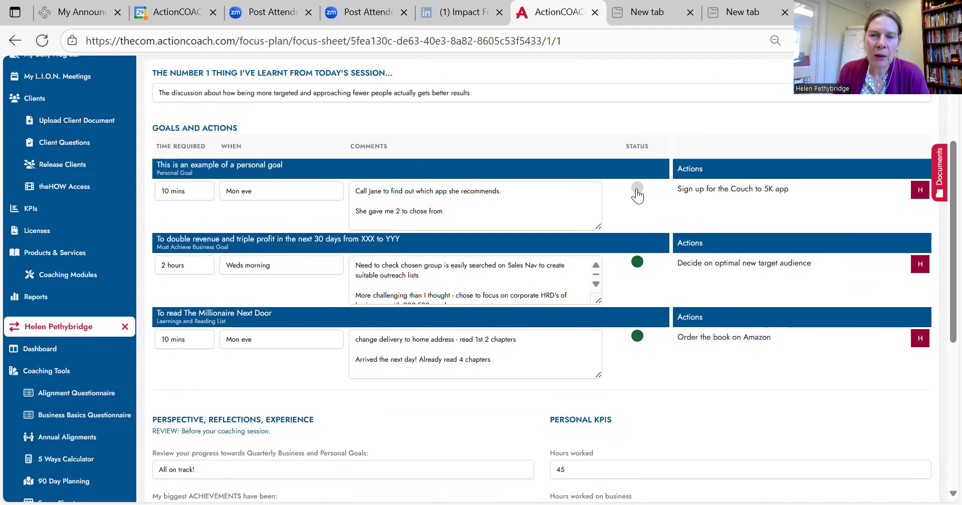
click(637, 189)
click(637, 189)
click(637, 189)
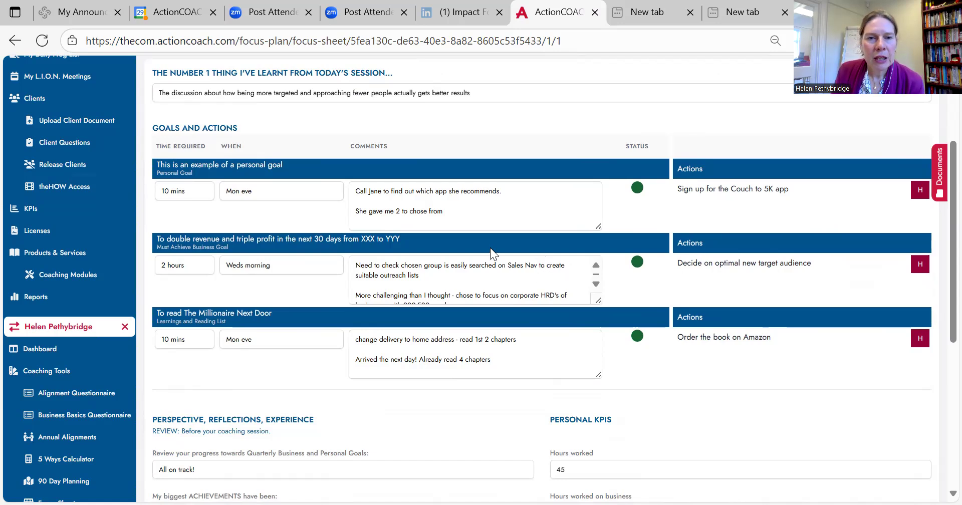
Step: Review the week 1 goal comments, the coaching reflections and the personal KPIs
scroll(490, 247, down, 1)
scroll(490, 245, up, 1)
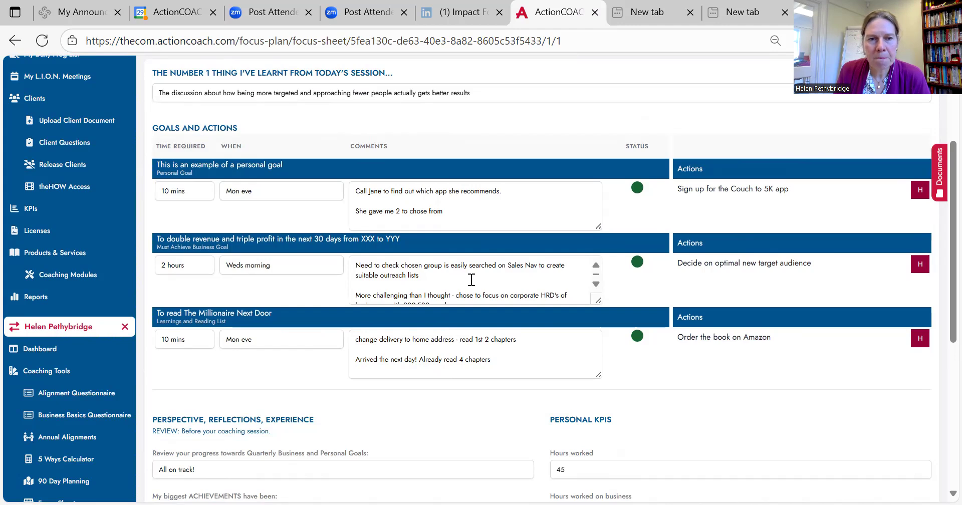
scroll(471, 272, down, 3)
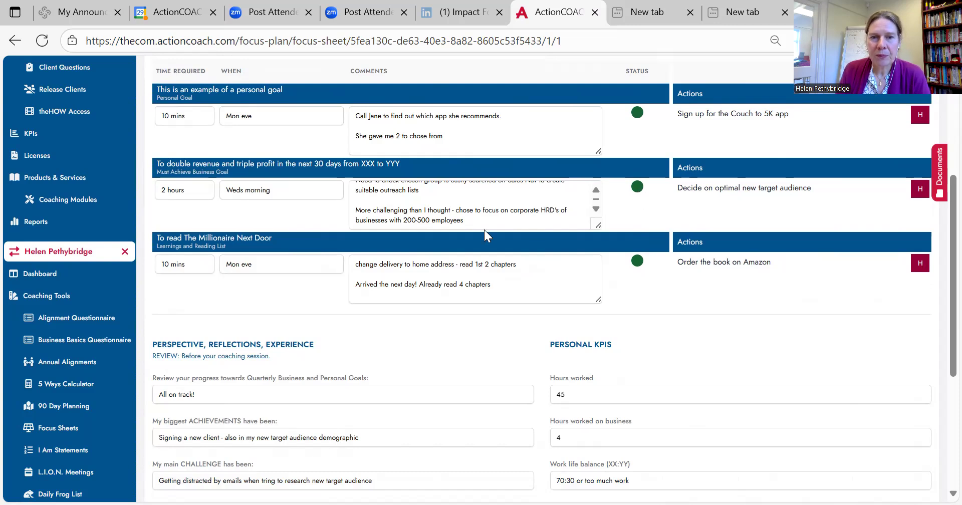
scroll(489, 238, down, 3)
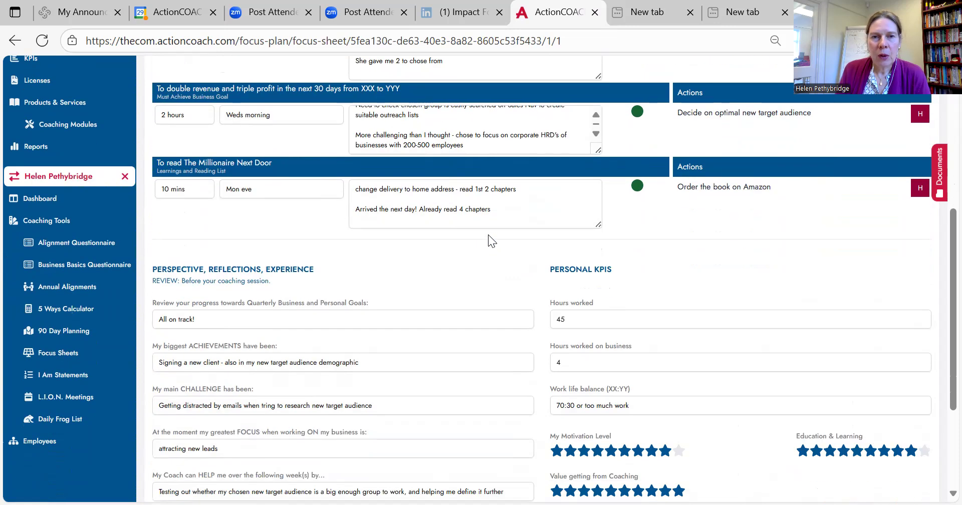
scroll(489, 236, down, 2)
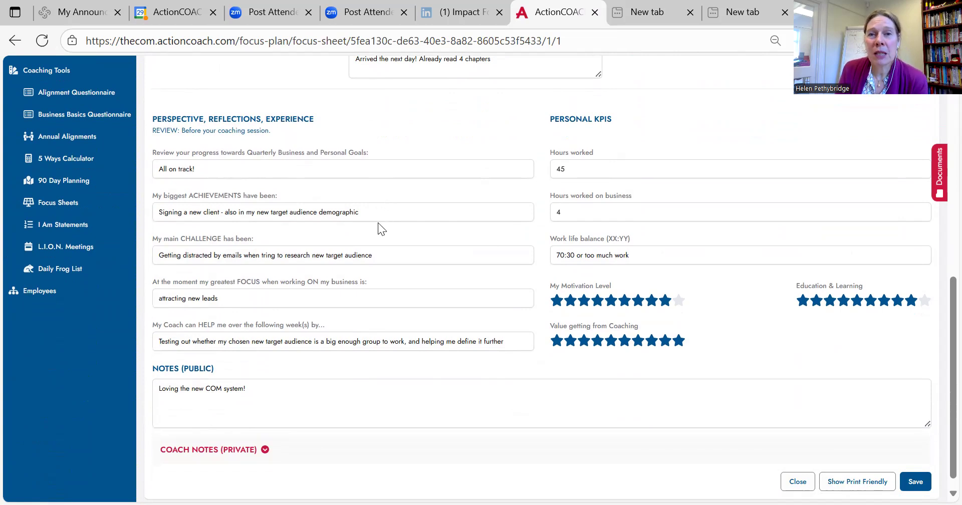
click(385, 255)
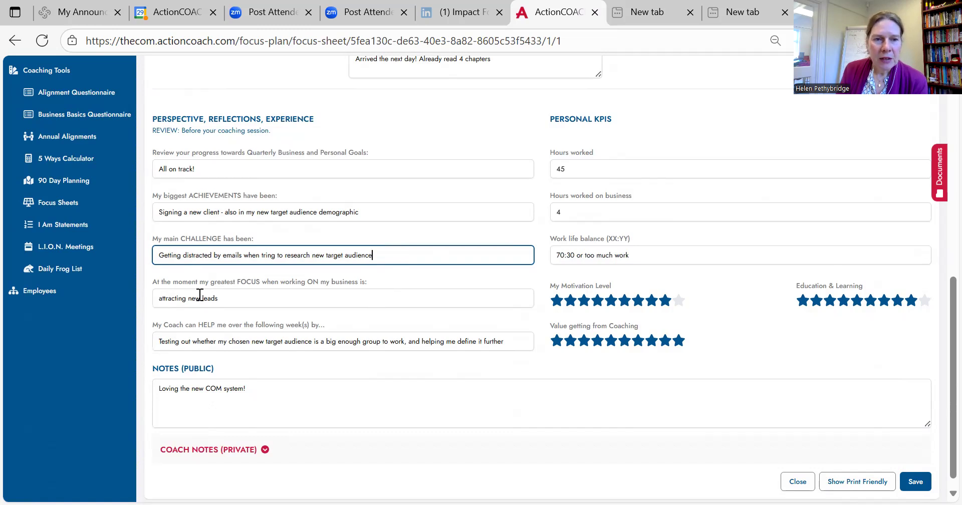
Step: Check the greatest focus and coach help answers, and save the week 1 focus sheet with My Motivation Level at 8 stars
click(234, 298)
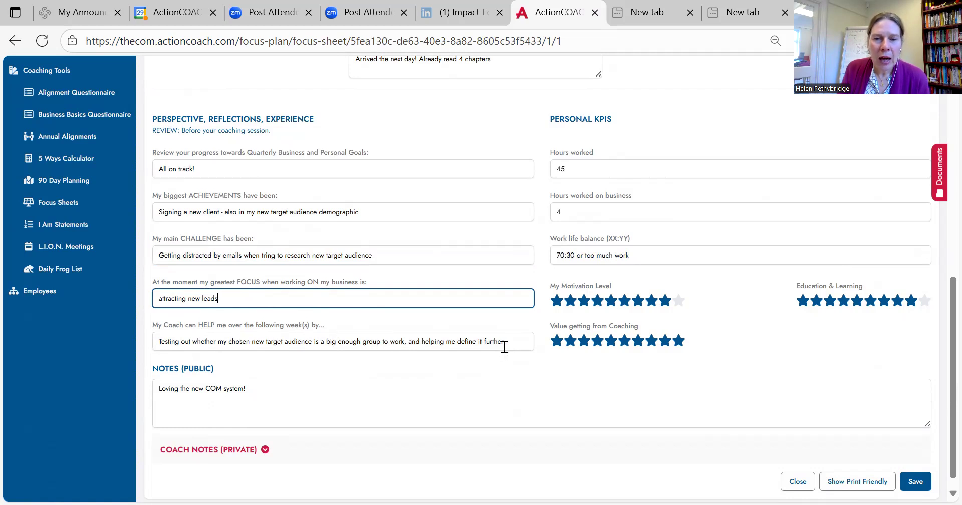
drag(505, 344, 155, 341)
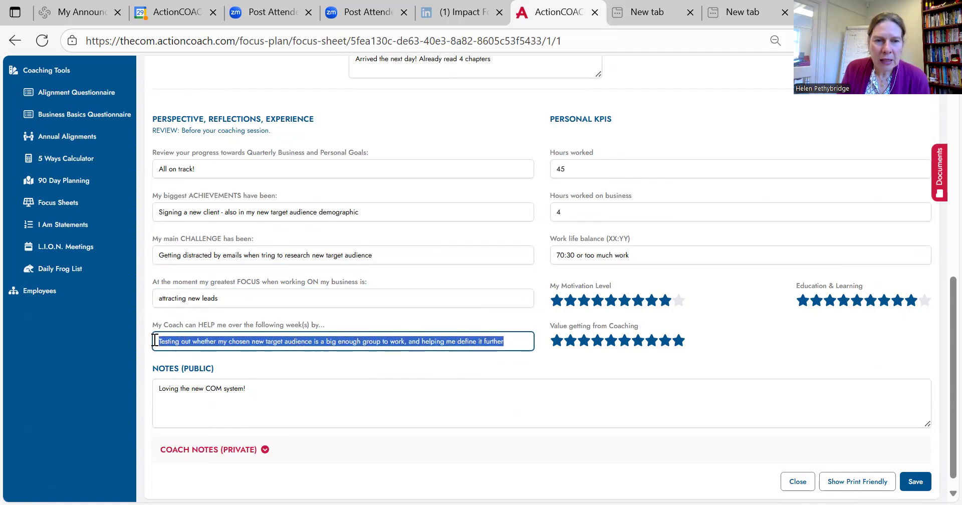
click(518, 342)
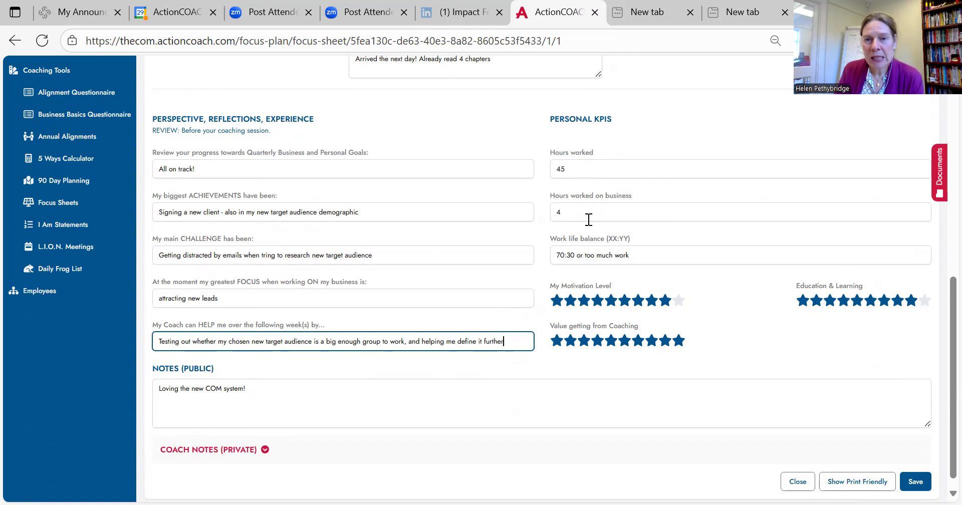
click(679, 301)
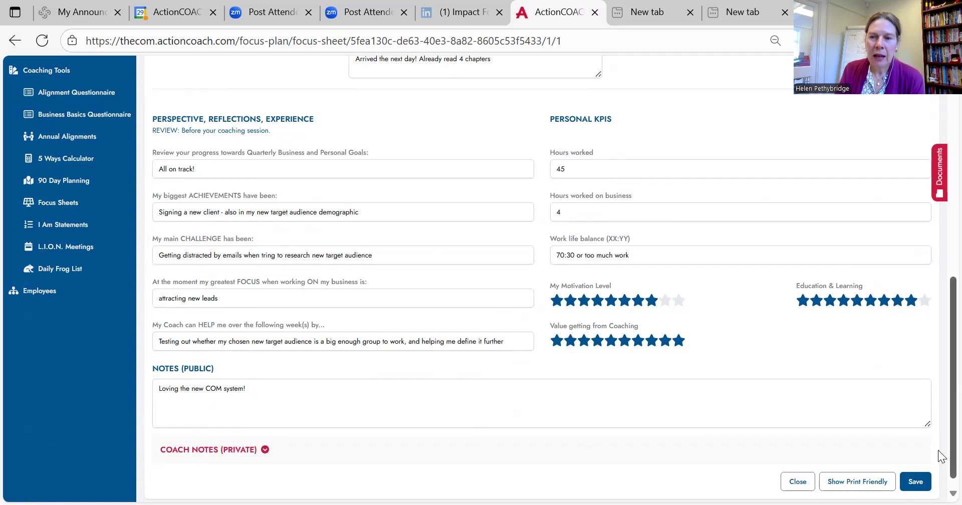
click(916, 483)
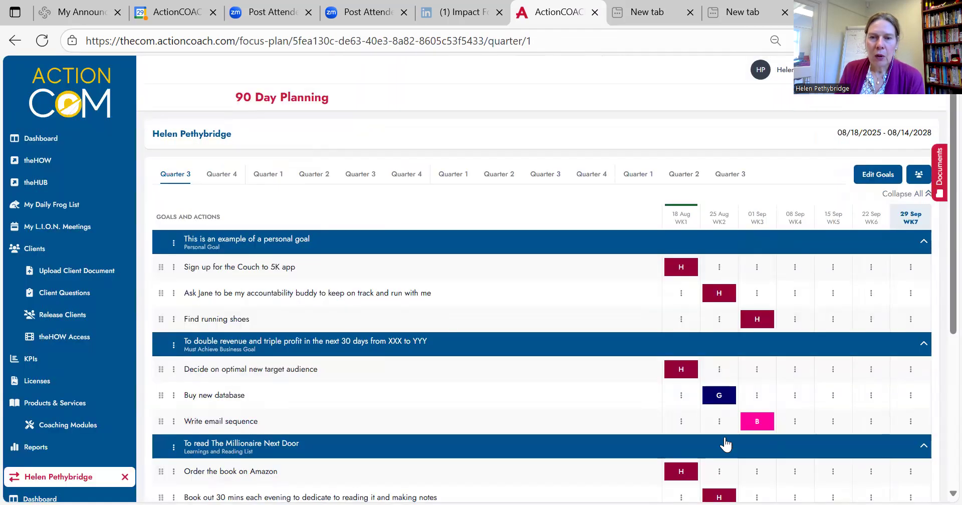
Step: Reopen the focus sheet for week 1, 18 Aug, and check its saved comments, reflections and personal KPIs
click(683, 215)
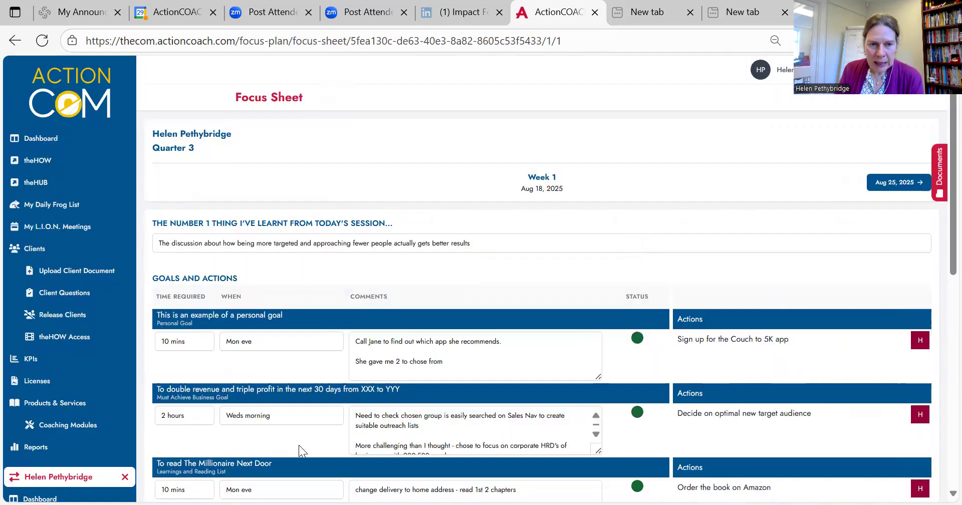
scroll(666, 354, down, 8)
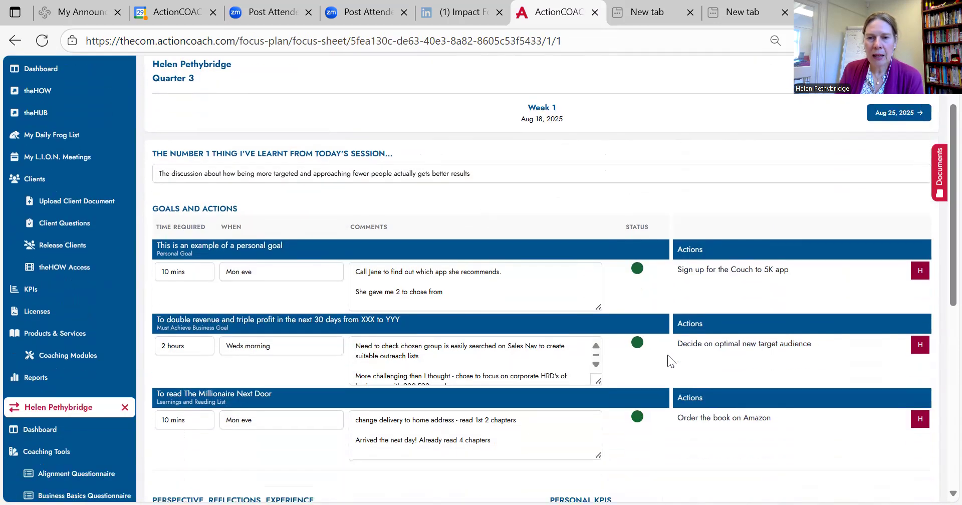
scroll(668, 355, down, 2)
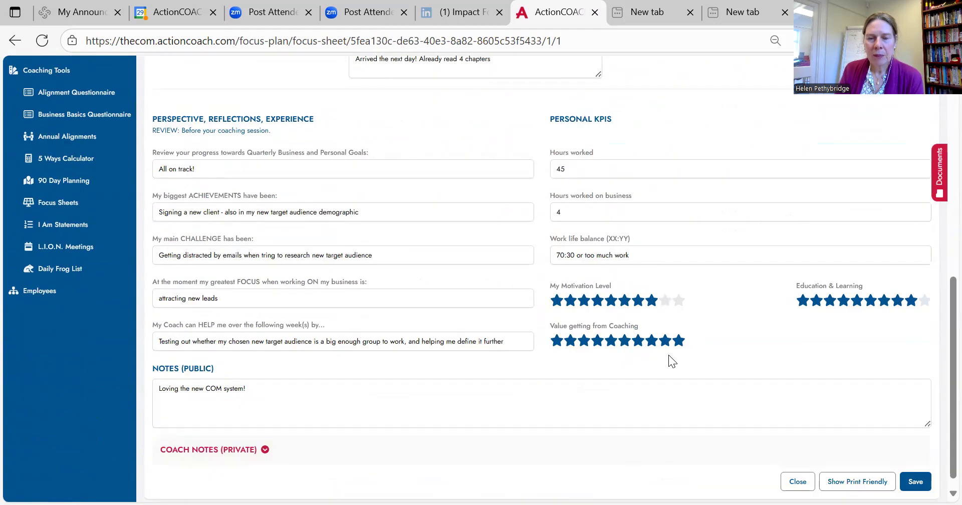
scroll(669, 355, up, 9)
scroll(920, 217, up, 1)
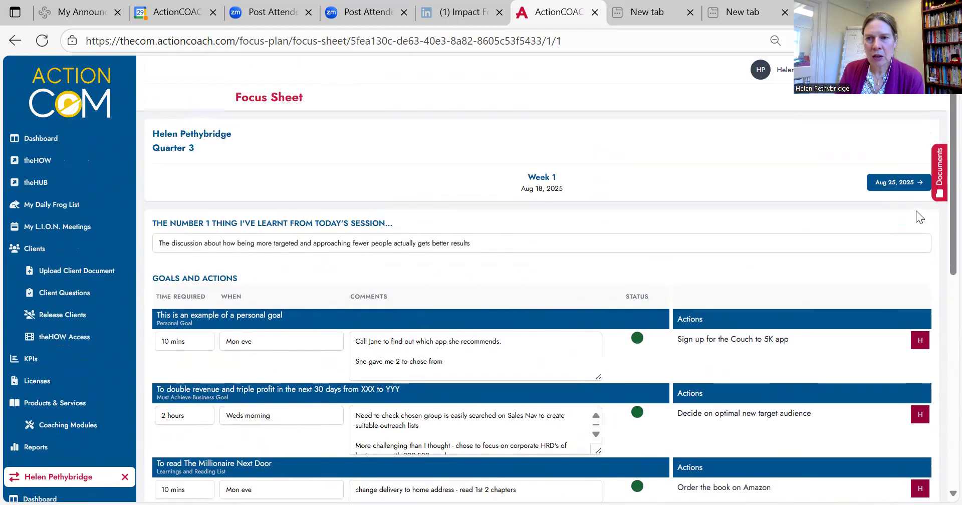
Step: Switch to the Aug 25, 2025 focus sheet for week 2 and look over its goals, actions, reflections and personal KPIs
click(891, 185)
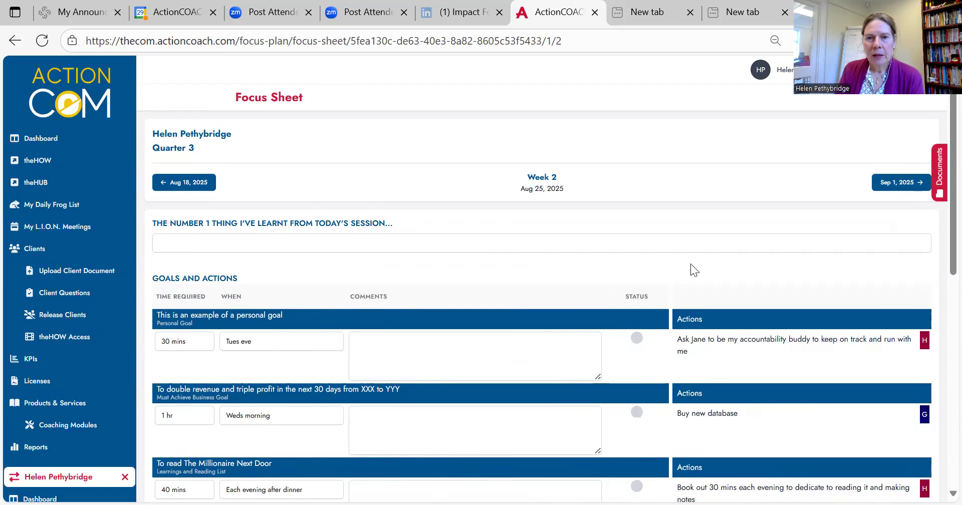
scroll(585, 242, down, 2)
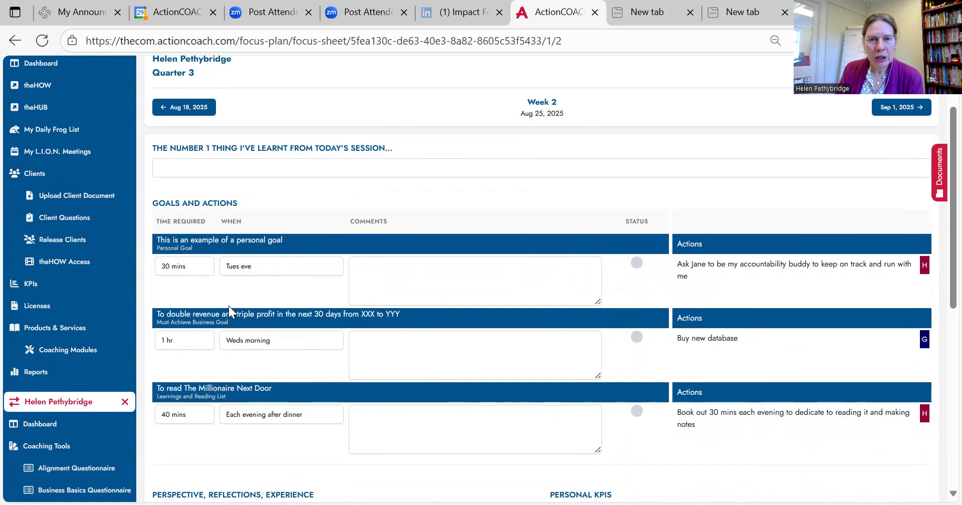
scroll(233, 320, up, 2)
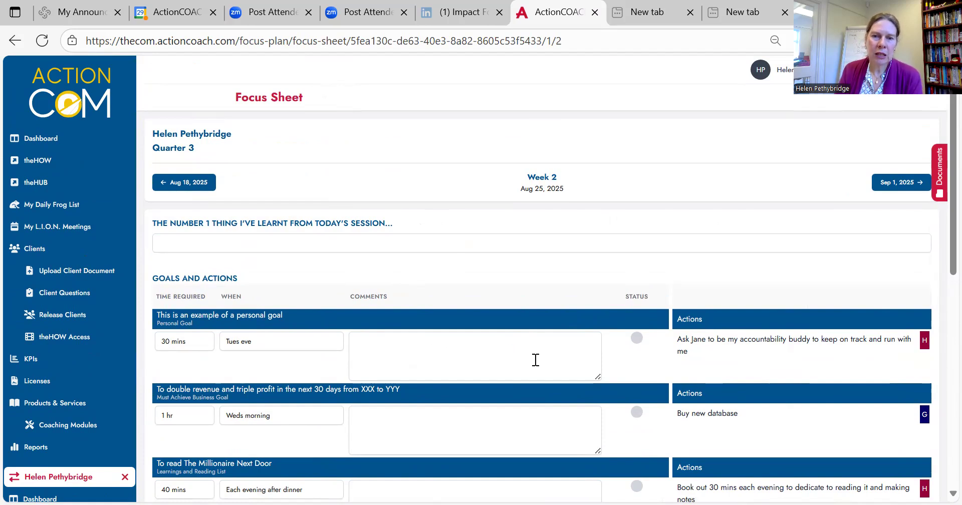
scroll(541, 388, down, 5)
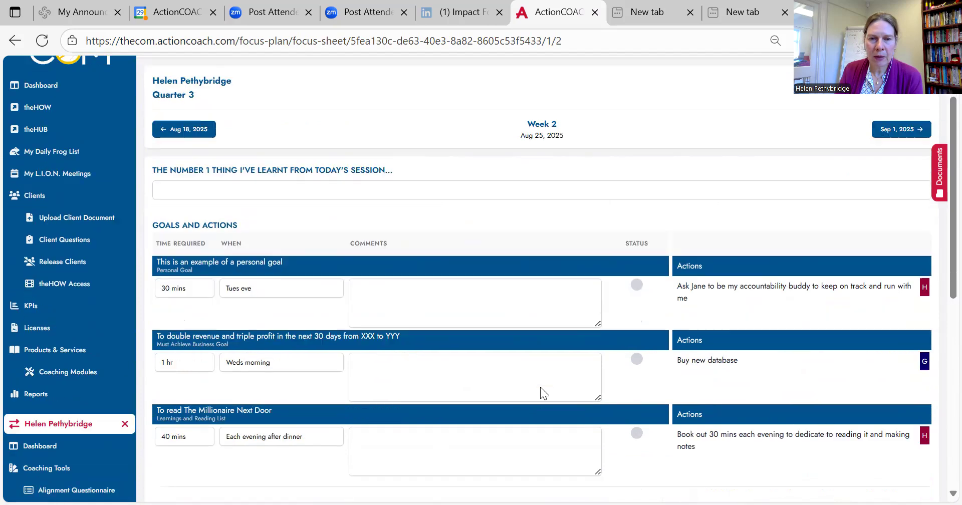
scroll(530, 402, down, 5)
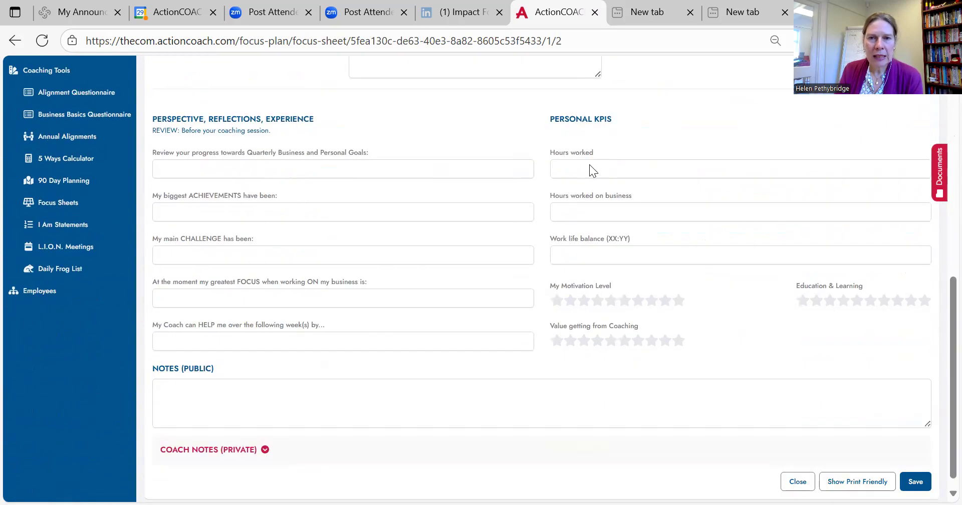
scroll(538, 273, up, 12)
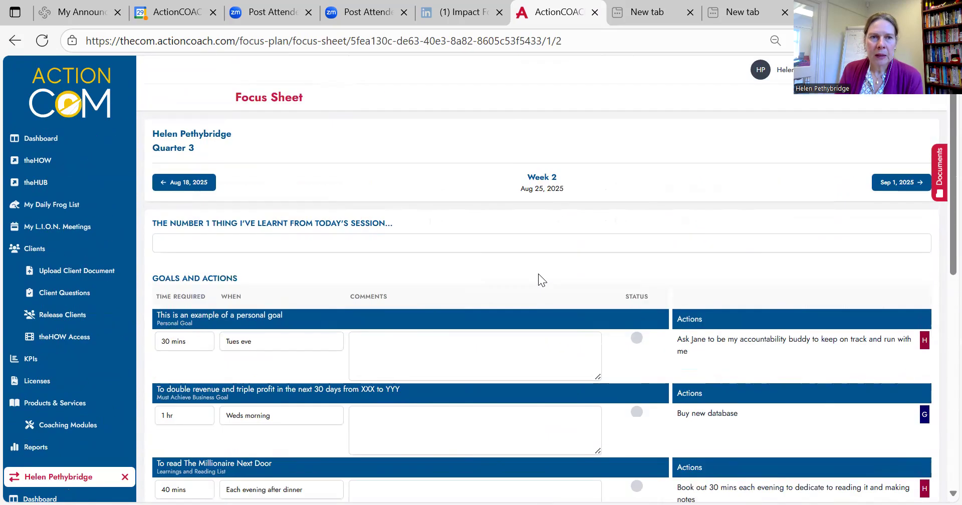